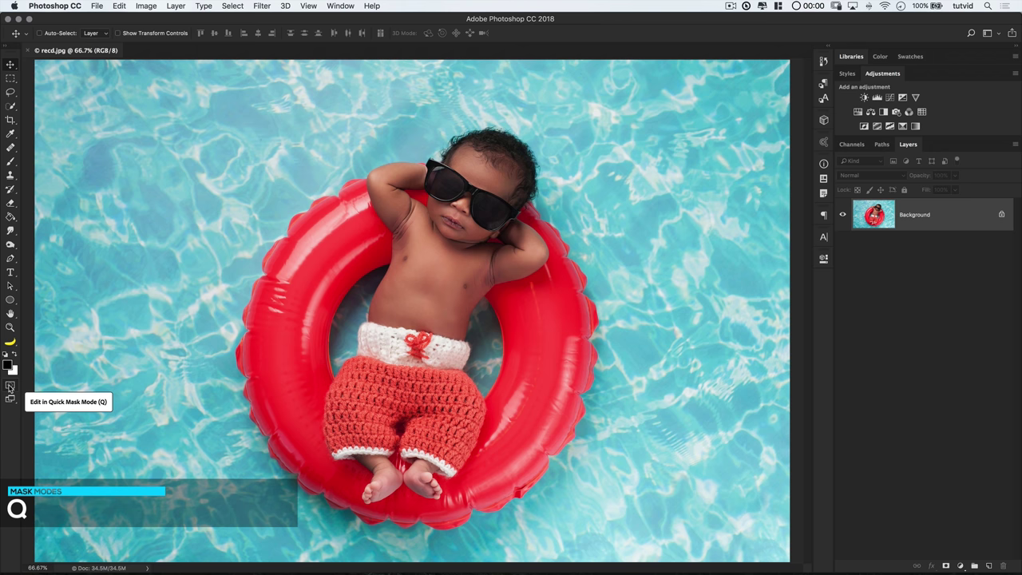
Step: Set Quick Mask options to Selected Areas with overlay opacity raised above 50%
{"action": "double_click", "coordinate": [10, 387]}
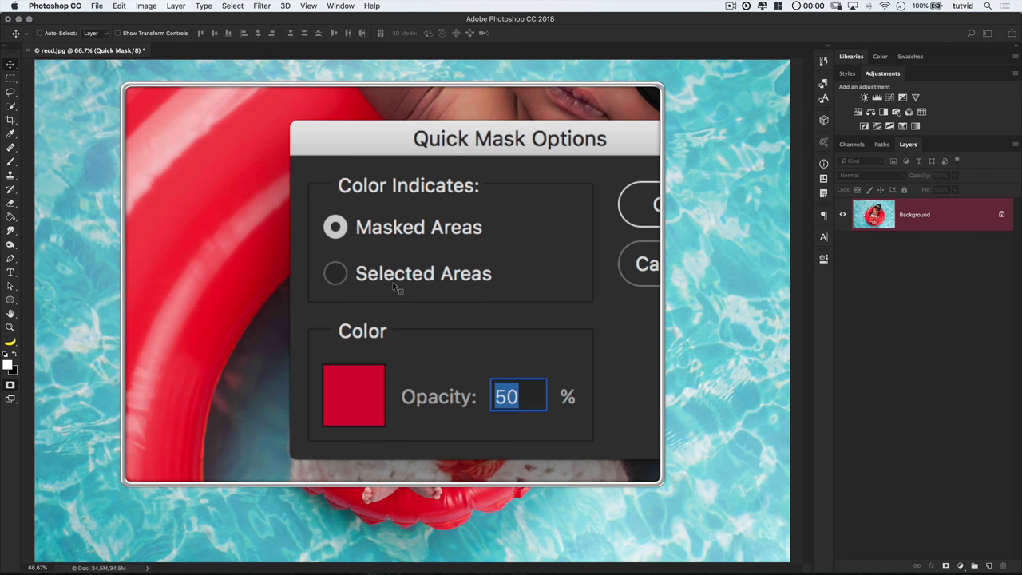
{"action": "left_click", "coordinate": [396, 283]}
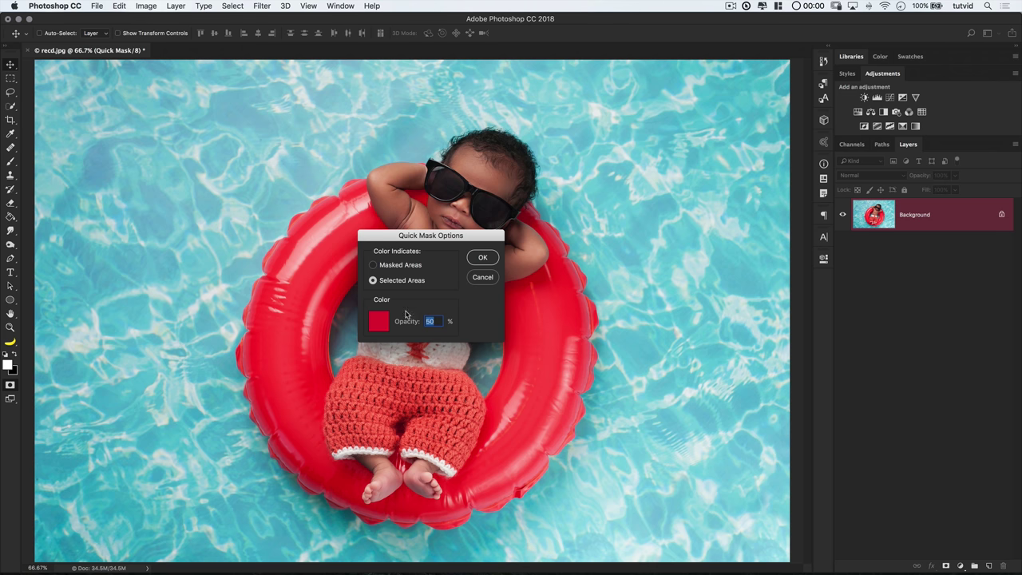
{"action": "left_click_drag", "start_coordinate": [409, 323], "coordinate": [428, 327]}
{"action": "left_click", "coordinate": [484, 258]}
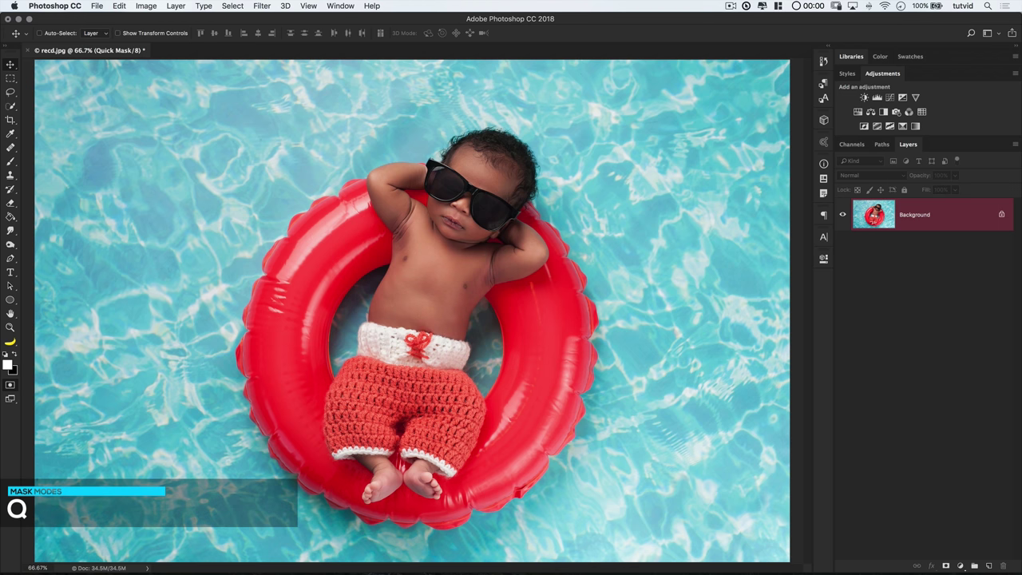
Step: Select the Brush tool and set its hardness to 100%
{"action": "key", "text": "b"}
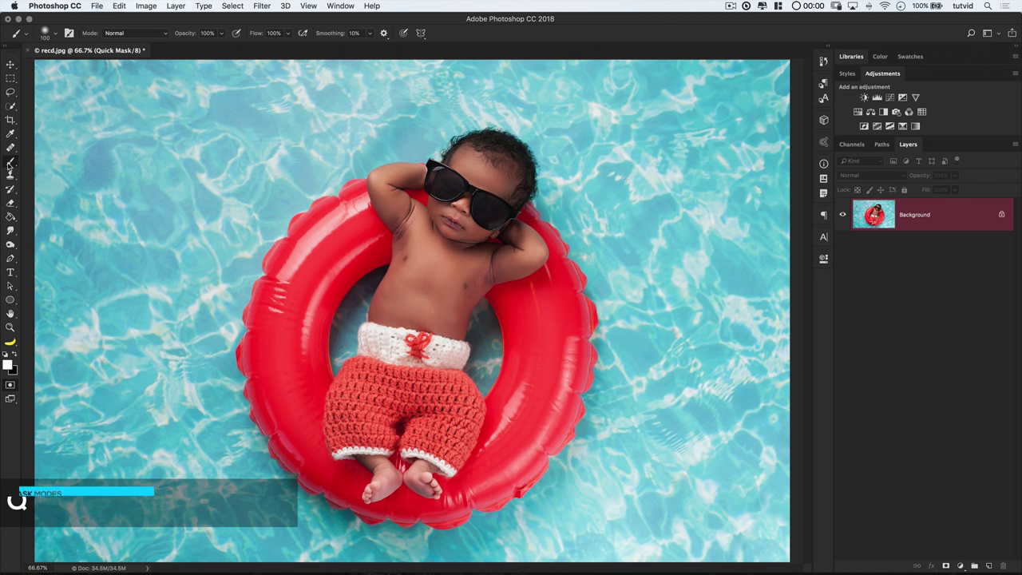
{"action": "left_click", "coordinate": [59, 34]}
{"action": "left_click_drag", "start_coordinate": [63, 64], "coordinate": [129, 67]}
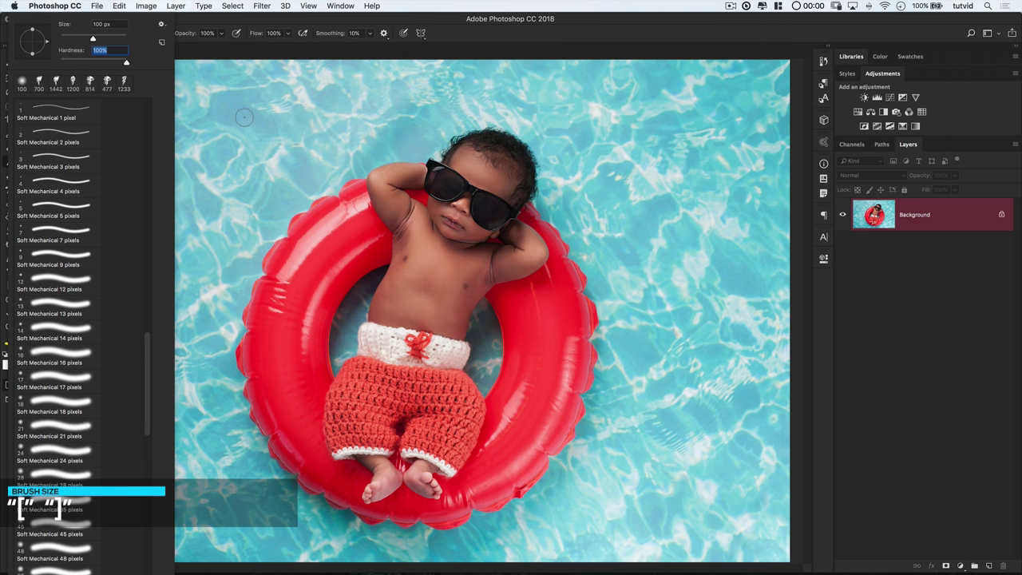
{"action": "key", "text": "Return"}
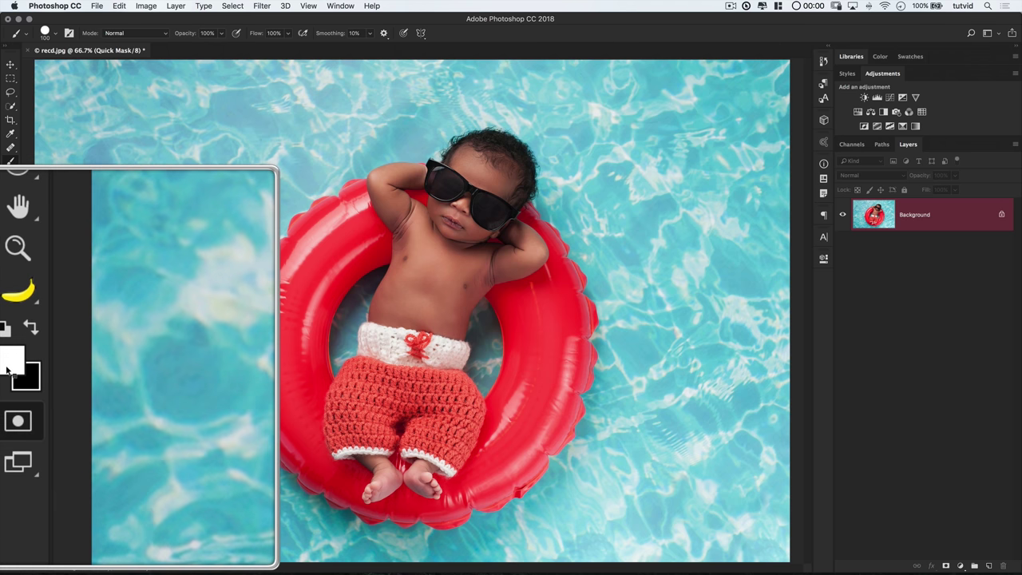
Step: Paint black over the crocheted shorts, then exit Quick Mask to get their selection
{"action": "key", "text": "x"}
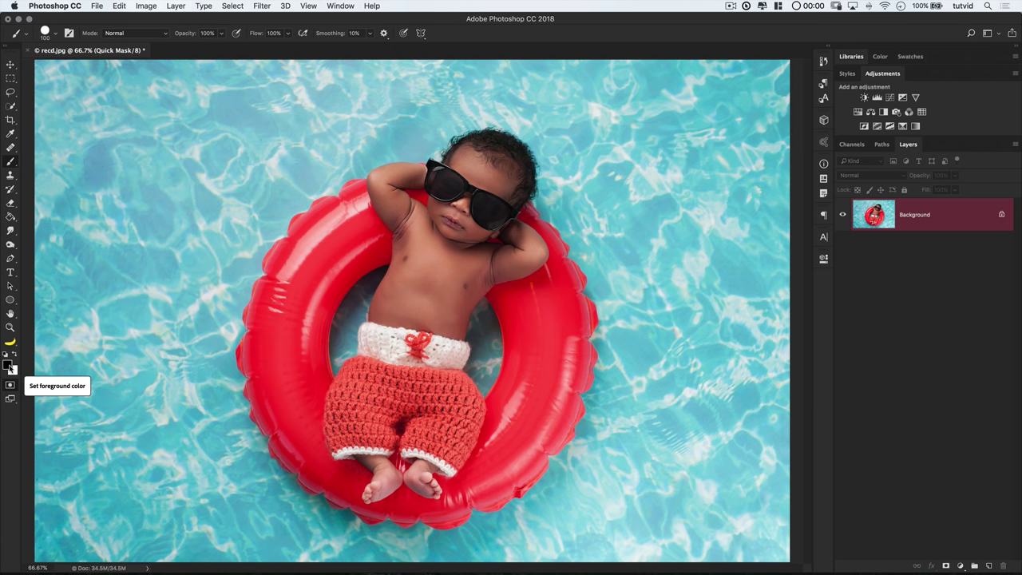
{"action": "mouse_move", "coordinate": [334, 430]}
{"action": "left_mouse_down"}
{"action": "mouse_move", "coordinate": [343, 454]}
{"action": "mouse_move", "coordinate": [437, 335]}
{"action": "mouse_move", "coordinate": [416, 455]}
{"action": "mouse_move", "coordinate": [431, 431]}
{"action": "mouse_move", "coordinate": [383, 375]}
{"action": "mouse_move", "coordinate": [423, 363]}
{"action": "left_mouse_up"}
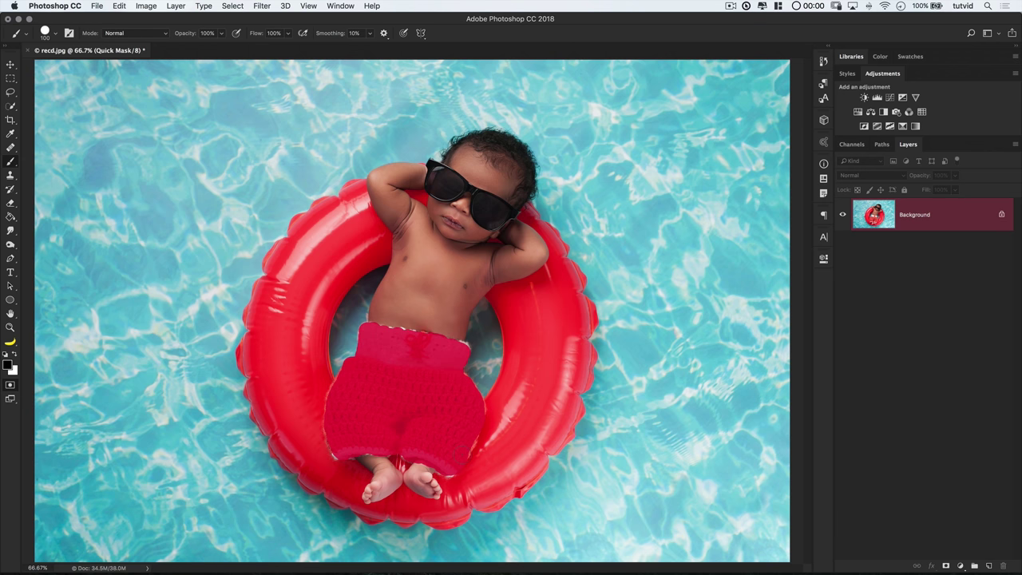
{"action": "key", "text": "q"}
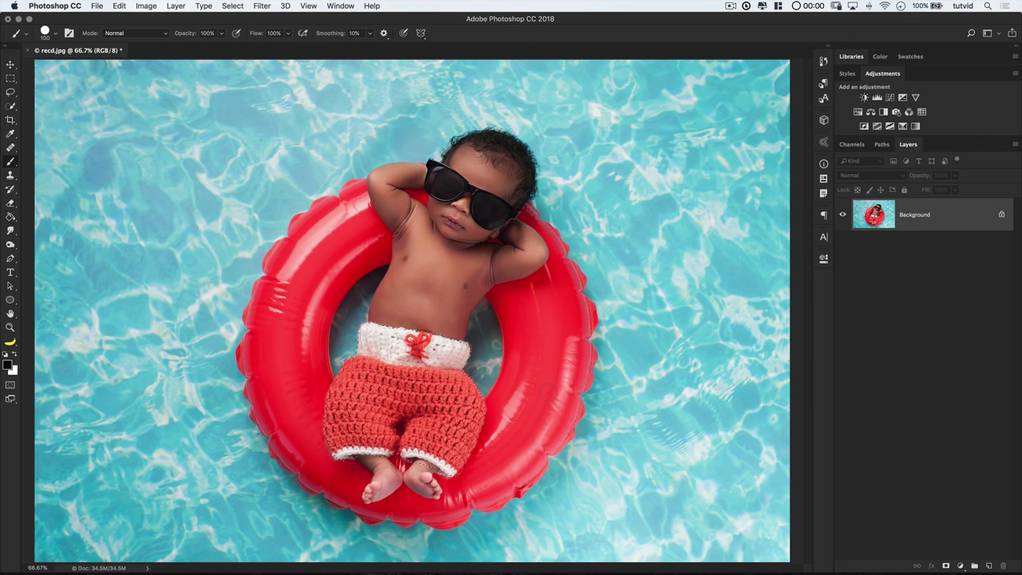
{"action": "double_click", "coordinate": [11, 386]}
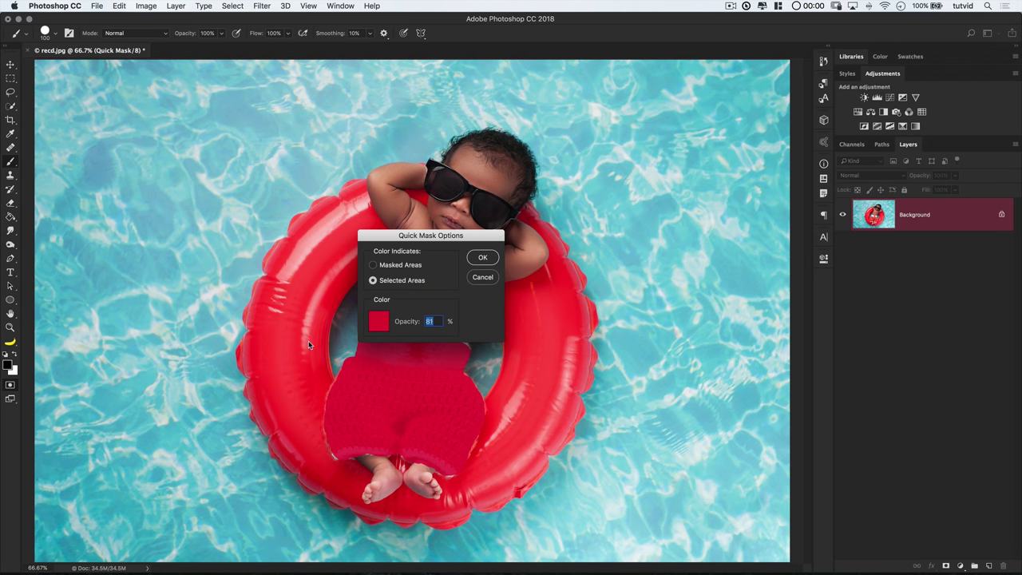
{"action": "left_click", "coordinate": [411, 268]}
{"action": "left_click", "coordinate": [482, 257]}
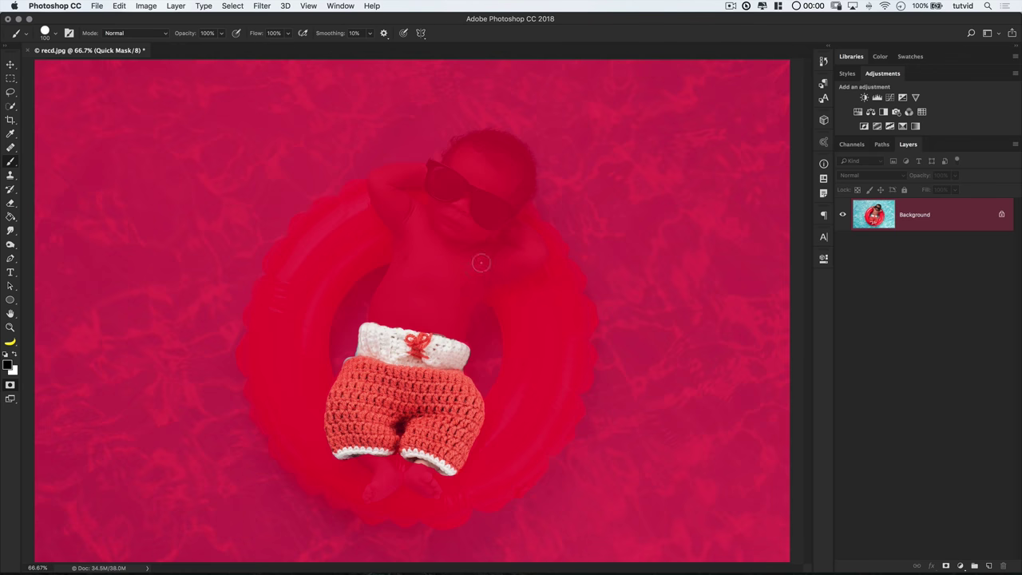
{"action": "key", "text": "q"}
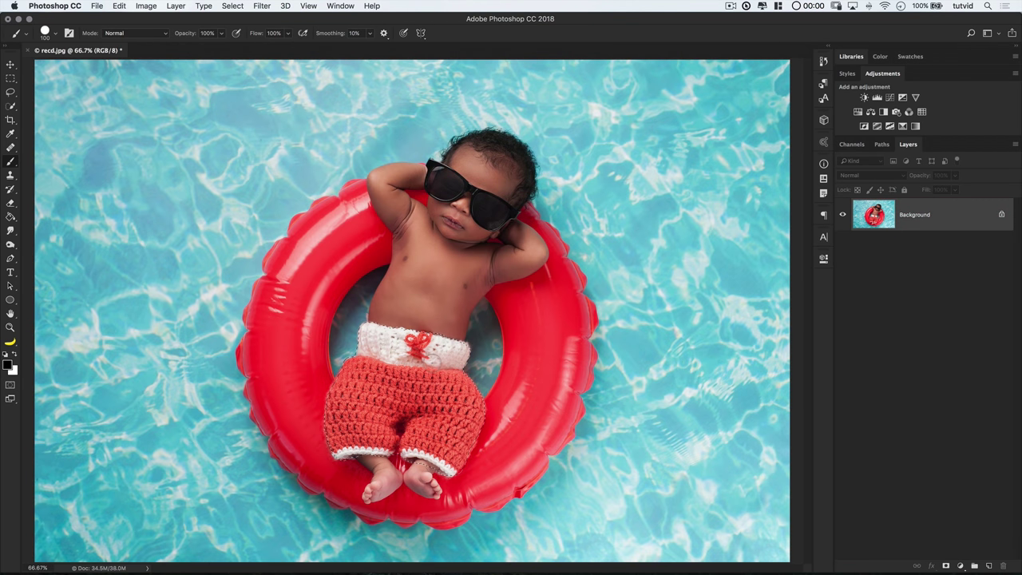
{"action": "key", "text": "q"}
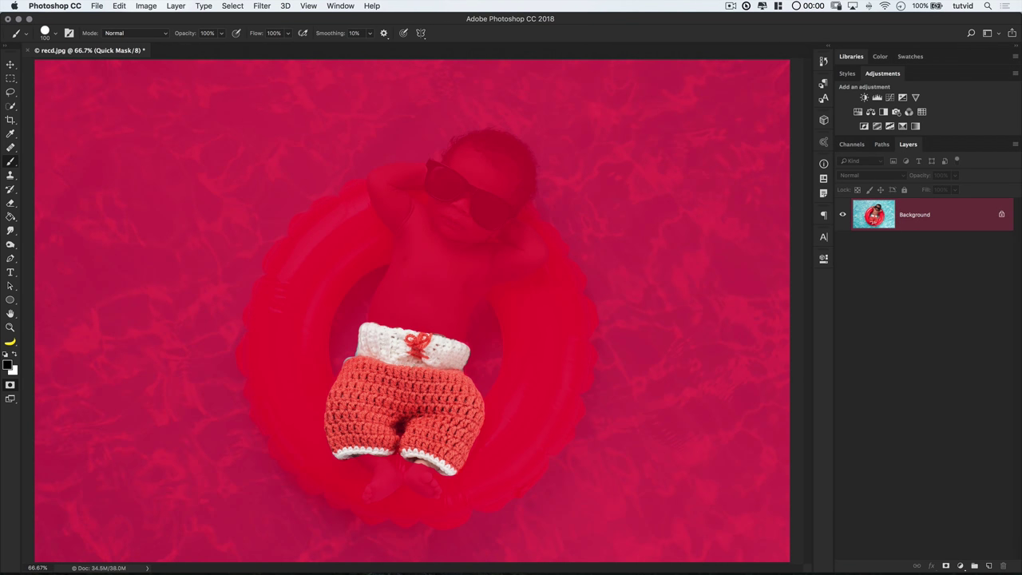
{"action": "double_click", "coordinate": [8, 390]}
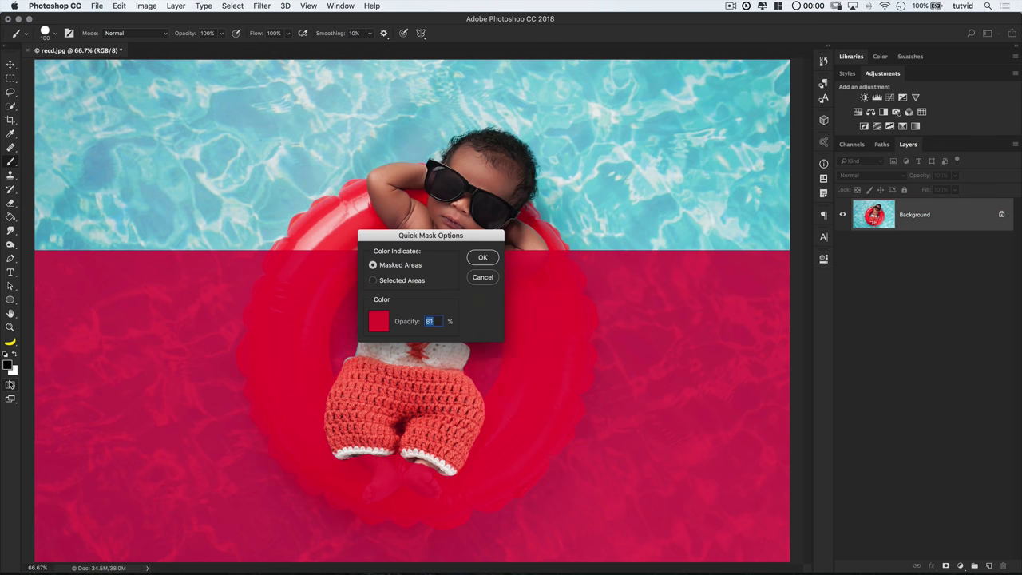
{"action": "left_click", "coordinate": [396, 281]}
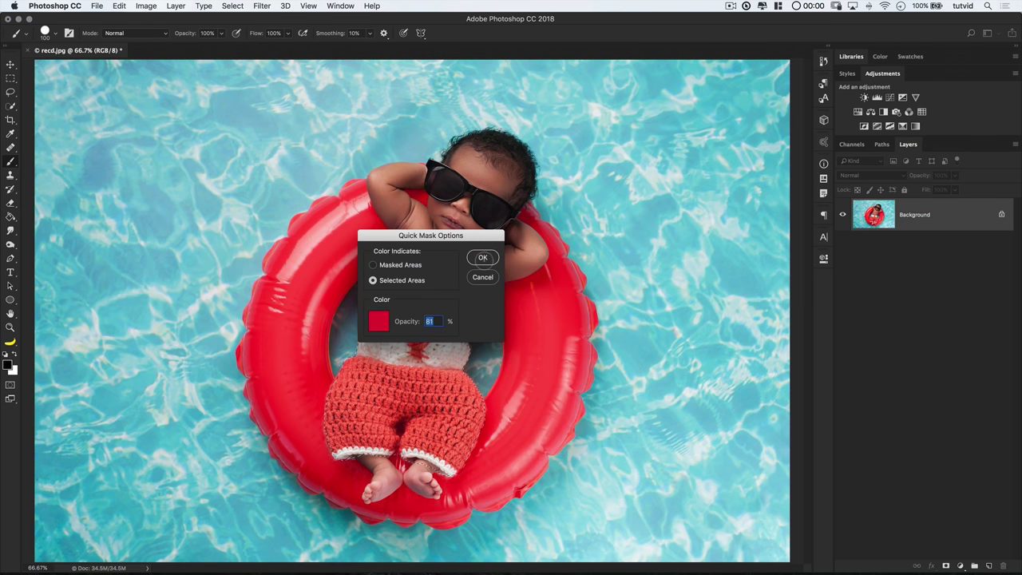
{"action": "left_click", "coordinate": [483, 257]}
{"action": "key", "text": "q"}
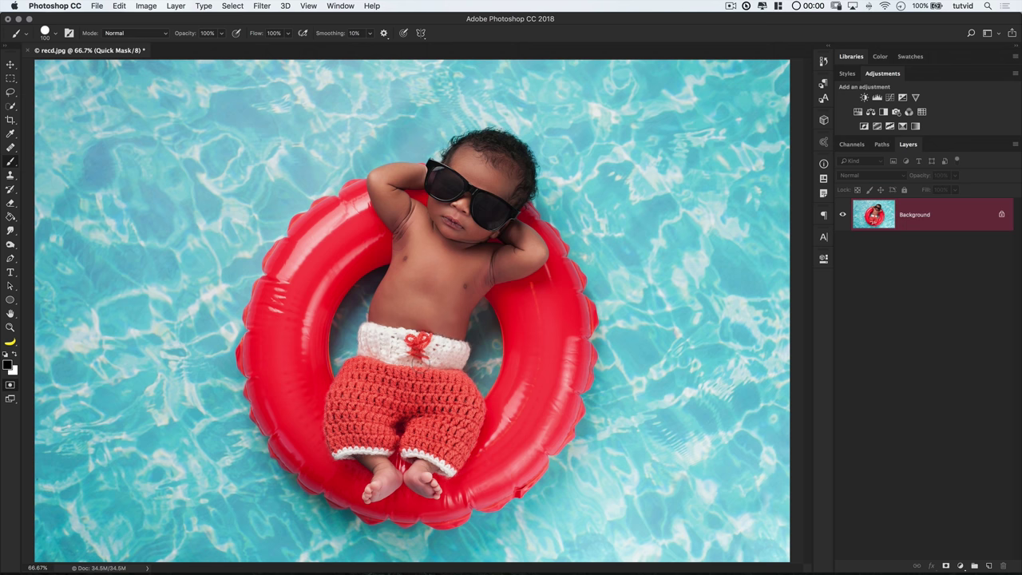
{"action": "key", "text": "q"}
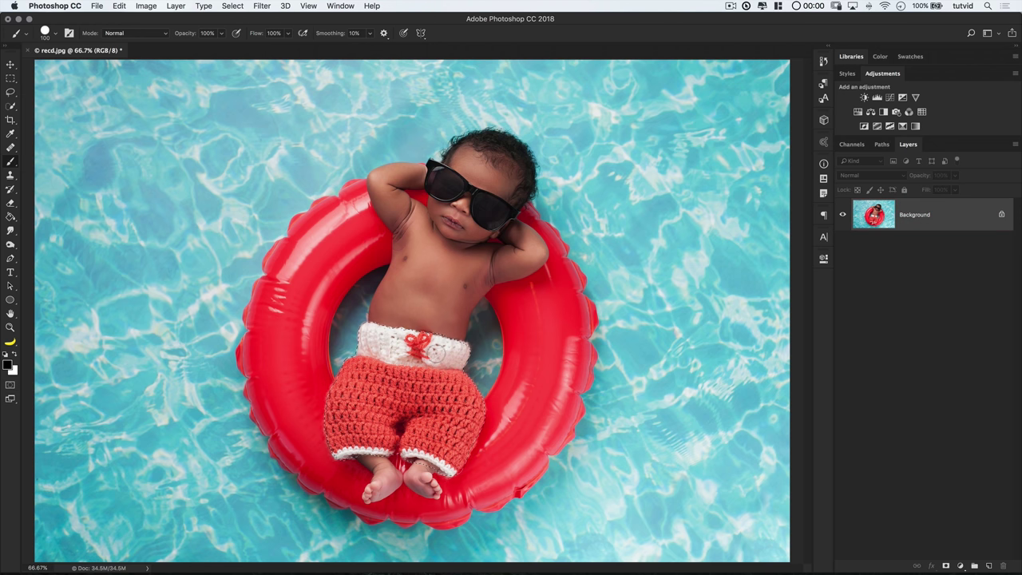
Step: Copy the selected shorts onto Layer 1 and drag it to the pool's upper right
{"action": "key", "text": "super+j"}
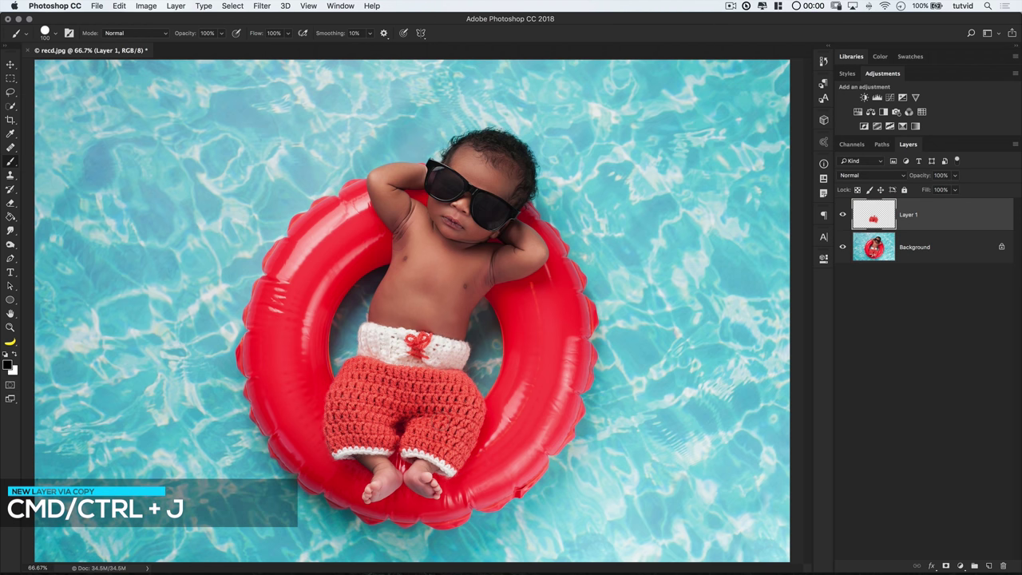
{"action": "key", "text": "v"}
{"action": "left_click_drag", "start_coordinate": [443, 403], "coordinate": [666, 233]}
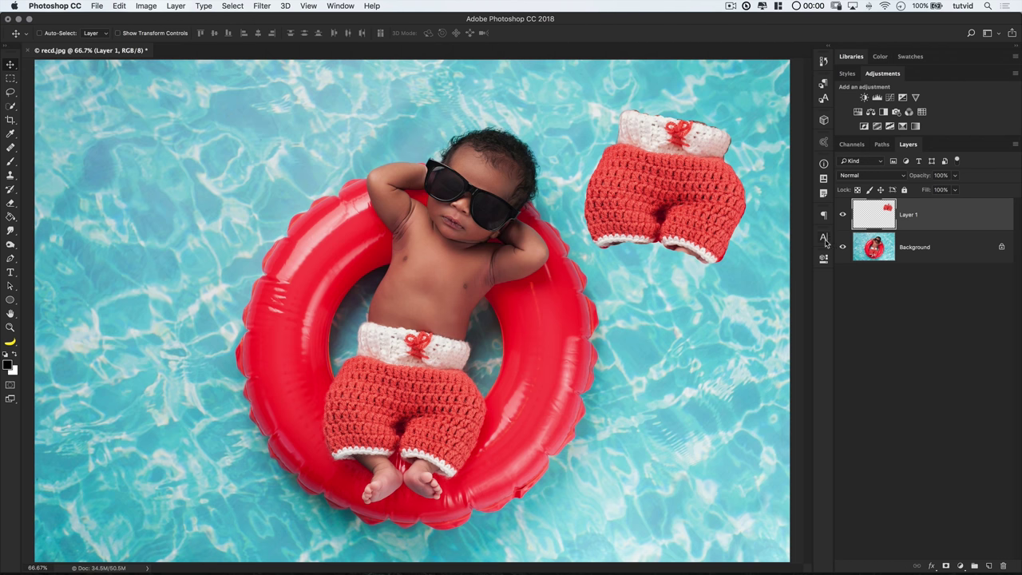
Step: Delete Layer 1 and re-enter Quick Mask with a green overlay colour
{"action": "key", "text": "BackSpace"}
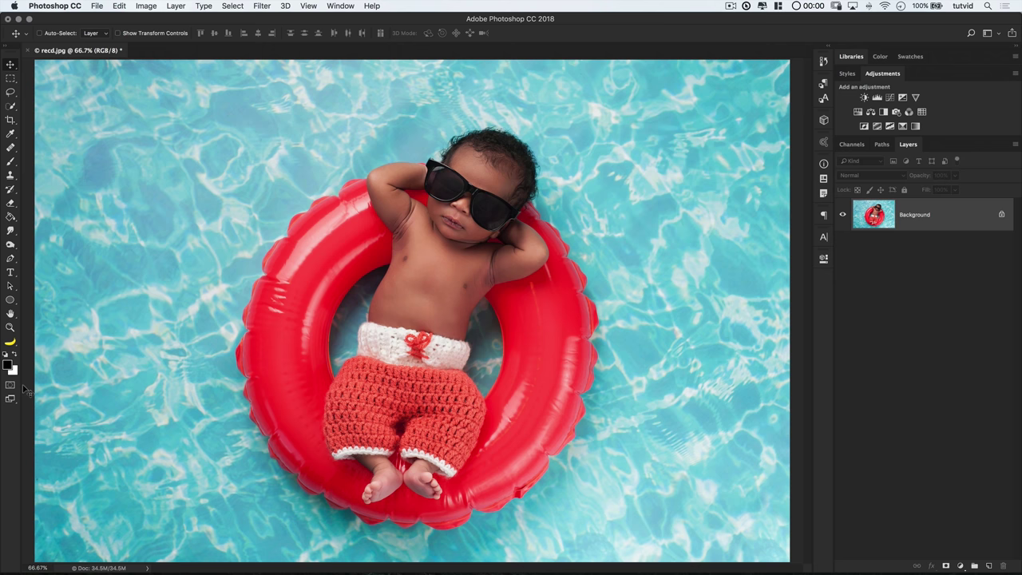
{"action": "double_click", "coordinate": [10, 385]}
{"action": "left_click", "coordinate": [377, 323]}
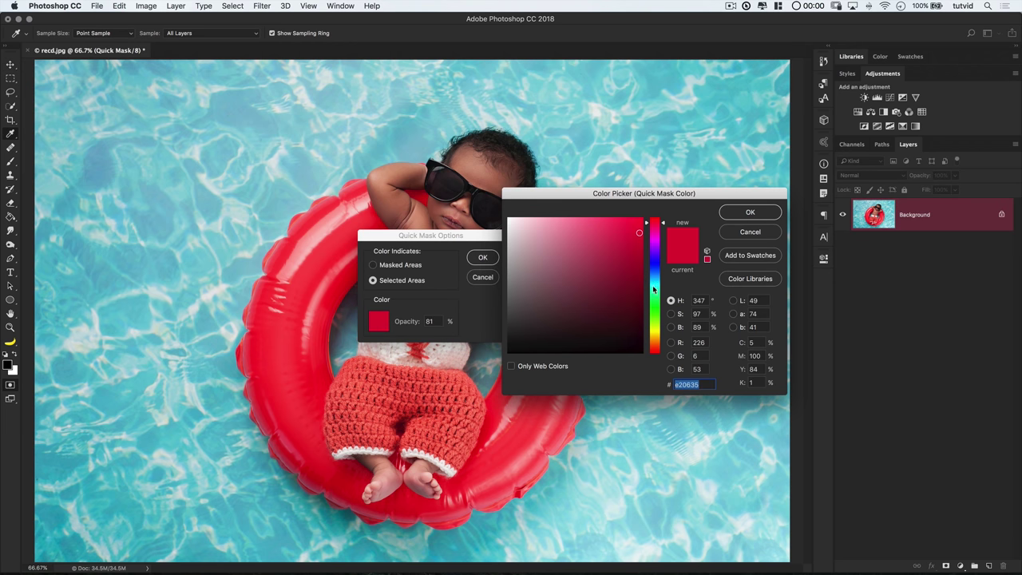
{"action": "left_click_drag", "start_coordinate": [660, 313], "coordinate": [660, 308]}
{"action": "left_click", "coordinate": [748, 212]}
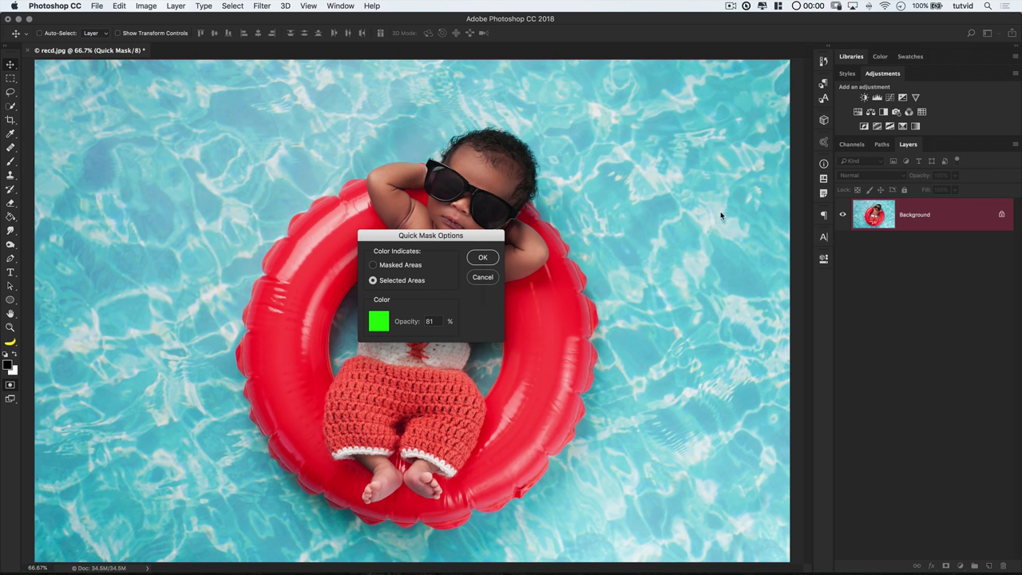
{"action": "left_click", "coordinate": [483, 258]}
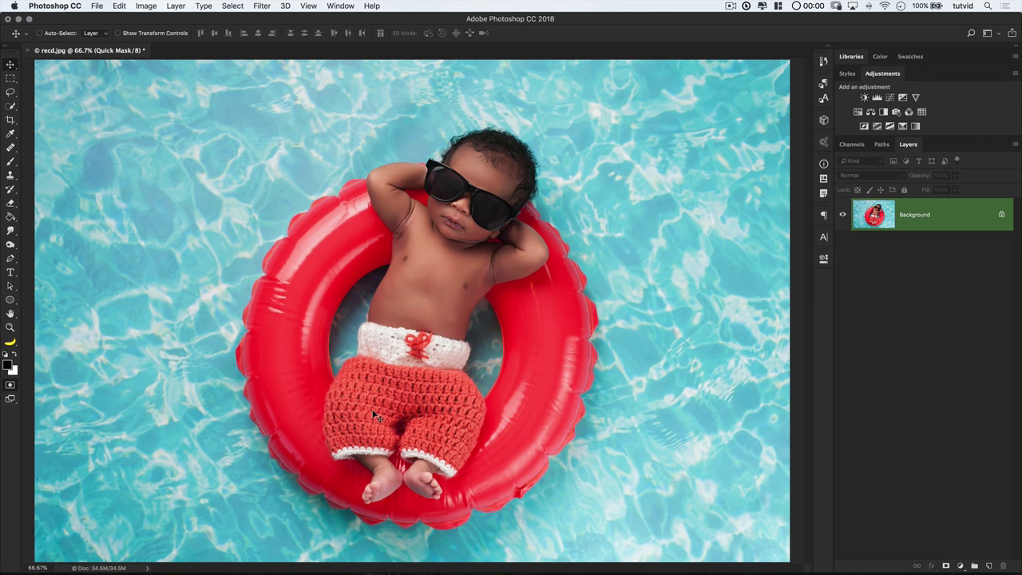
Step: Zoom to 200% on the shorts and set up a soft, low-hardness brush
{"action": "key", "text": "z"}
{"action": "left_click", "coordinate": [388, 417]}
{"action": "left_click", "coordinate": [390, 418]}
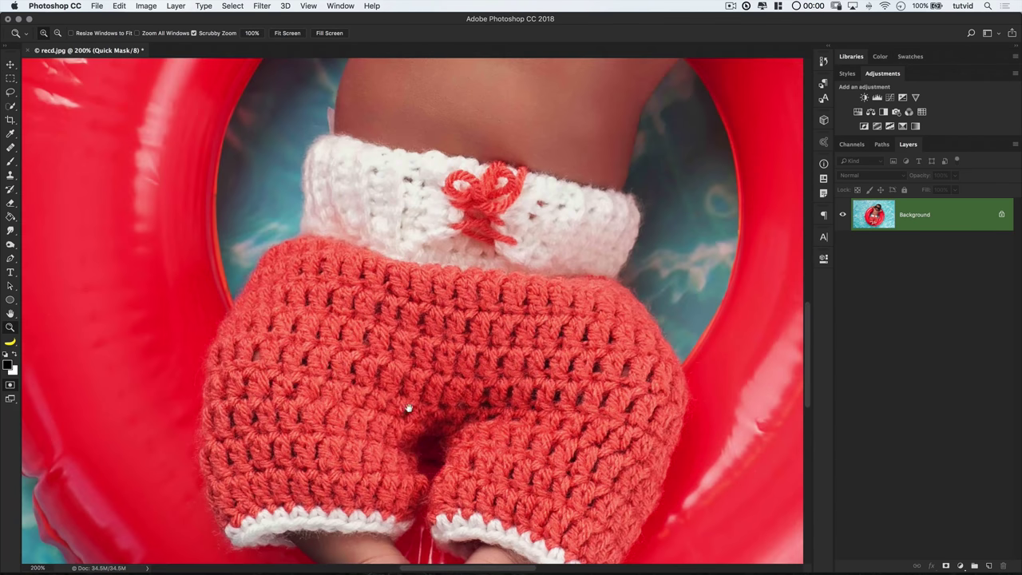
{"action": "key", "text": "b"}
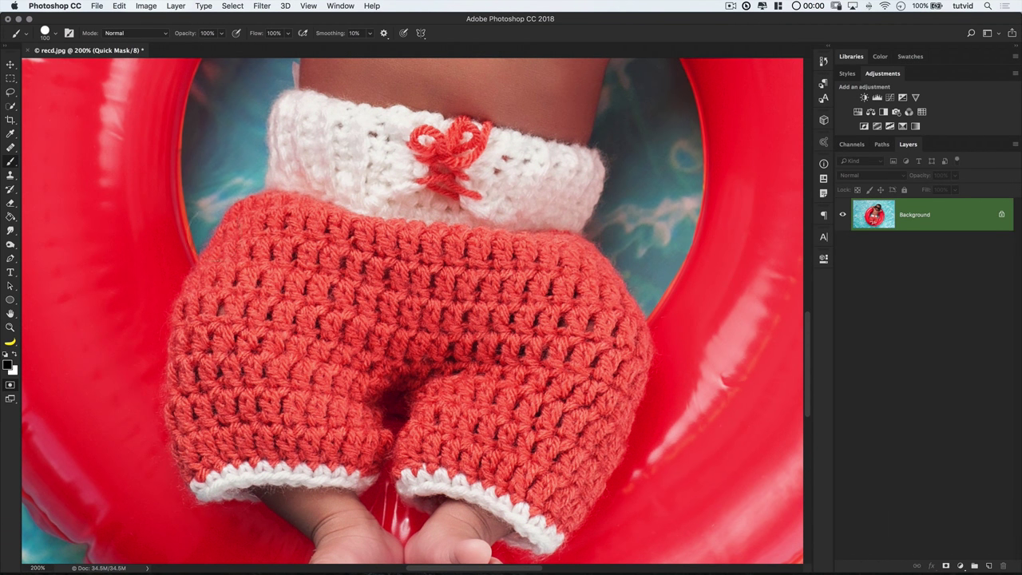
{"action": "right_click", "coordinate": [297, 236]}
{"action": "left_click_drag", "start_coordinate": [411, 64], "coordinate": [380, 66]}
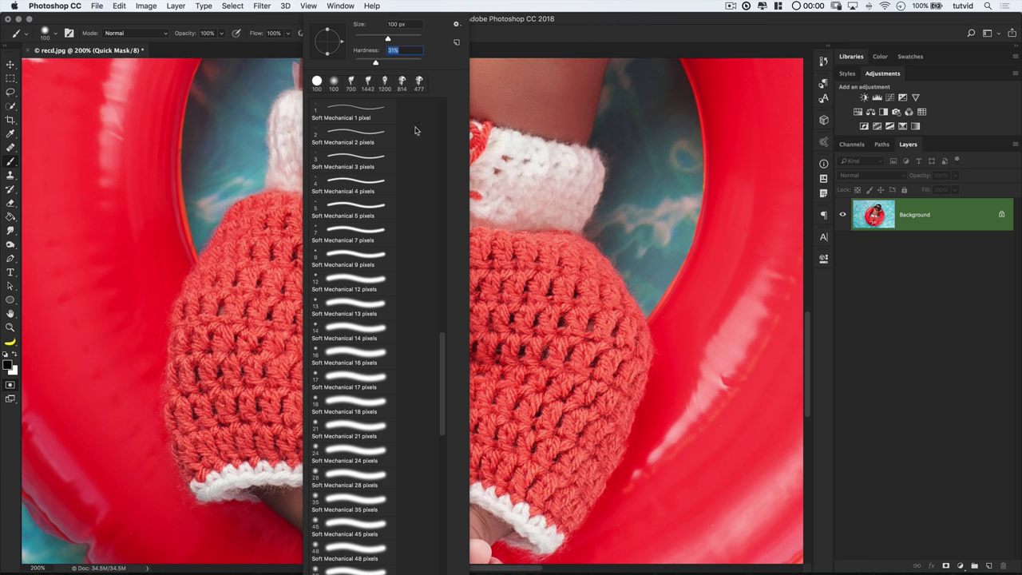
{"action": "key", "text": "Return"}
Step: Paint the mask over the whole shorts at brush size 45, checking the hem zoomed out
{"action": "mouse_move", "coordinate": [543, 275]}
{"action": "left_mouse_down"}
{"action": "mouse_move", "coordinate": [456, 346]}
{"action": "mouse_move", "coordinate": [415, 483]}
{"action": "mouse_move", "coordinate": [471, 471]}
{"action": "mouse_move", "coordinate": [527, 487]}
{"action": "mouse_move", "coordinate": [519, 539]}
{"action": "mouse_move", "coordinate": [559, 542]}
{"action": "left_mouse_up"}
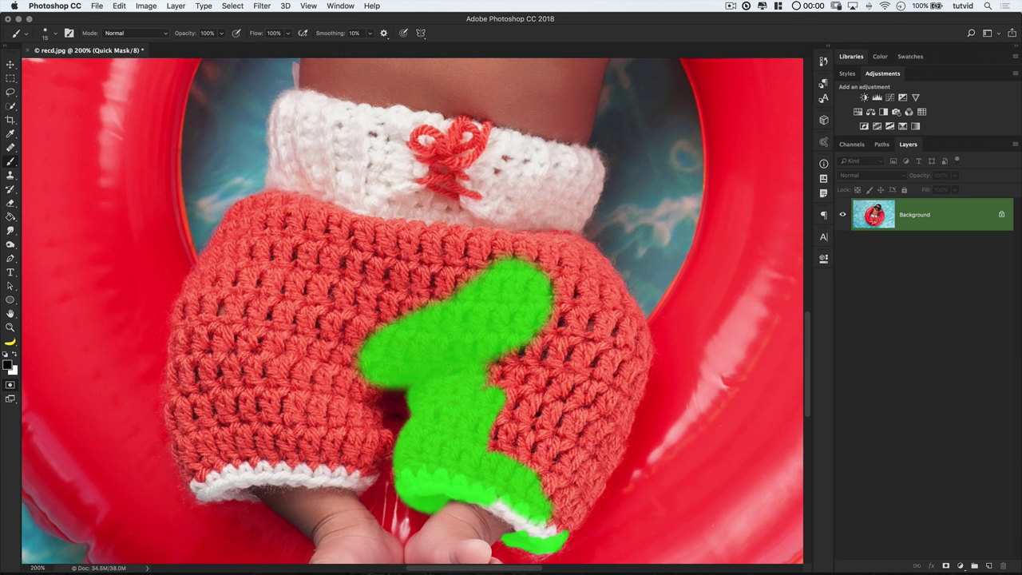
{"action": "key", "text": "bracketright"}
{"action": "key", "text": "bracketright"}
{"action": "key", "text": "bracketright"}
{"action": "mouse_move", "coordinate": [575, 503]}
{"action": "left_mouse_down"}
{"action": "mouse_move", "coordinate": [606, 448]}
{"action": "mouse_move", "coordinate": [511, 360]}
{"action": "left_mouse_up"}
{"action": "mouse_move", "coordinate": [360, 479]}
{"action": "left_mouse_down"}
{"action": "mouse_move", "coordinate": [380, 439]}
{"action": "mouse_move", "coordinate": [348, 391]}
{"action": "left_mouse_up"}
{"action": "mouse_move", "coordinate": [235, 487]}
{"action": "left_mouse_down"}
{"action": "mouse_move", "coordinate": [201, 486]}
{"action": "mouse_move", "coordinate": [177, 413]}
{"action": "mouse_move", "coordinate": [181, 332]}
{"action": "mouse_move", "coordinate": [240, 209]}
{"action": "mouse_move", "coordinate": [465, 234]}
{"action": "mouse_move", "coordinate": [521, 254]}
{"action": "mouse_move", "coordinate": [359, 445]}
{"action": "mouse_move", "coordinate": [216, 467]}
{"action": "mouse_move", "coordinate": [303, 474]}
{"action": "mouse_move", "coordinate": [216, 420]}
{"action": "mouse_move", "coordinate": [263, 238]}
{"action": "mouse_move", "coordinate": [498, 265]}
{"action": "mouse_move", "coordinate": [295, 301]}
{"action": "mouse_move", "coordinate": [334, 381]}
{"action": "mouse_move", "coordinate": [607, 400]}
{"action": "mouse_move", "coordinate": [636, 380]}
{"action": "mouse_move", "coordinate": [648, 347]}
{"action": "mouse_move", "coordinate": [606, 332]}
{"action": "mouse_move", "coordinate": [570, 291]}
{"action": "mouse_move", "coordinate": [562, 258]}
{"action": "mouse_move", "coordinate": [587, 258]}
{"action": "mouse_move", "coordinate": [575, 279]}
{"action": "left_mouse_up"}
{"action": "key", "text": "bracketright"}
{"action": "key", "text": "bracketright"}
{"action": "key", "text": "bracketright"}
{"action": "key", "text": "bracketleft"}
{"action": "key", "text": "bracketleft"}
{"action": "key", "text": "bracketleft"}
{"action": "key", "text": "super+minus"}
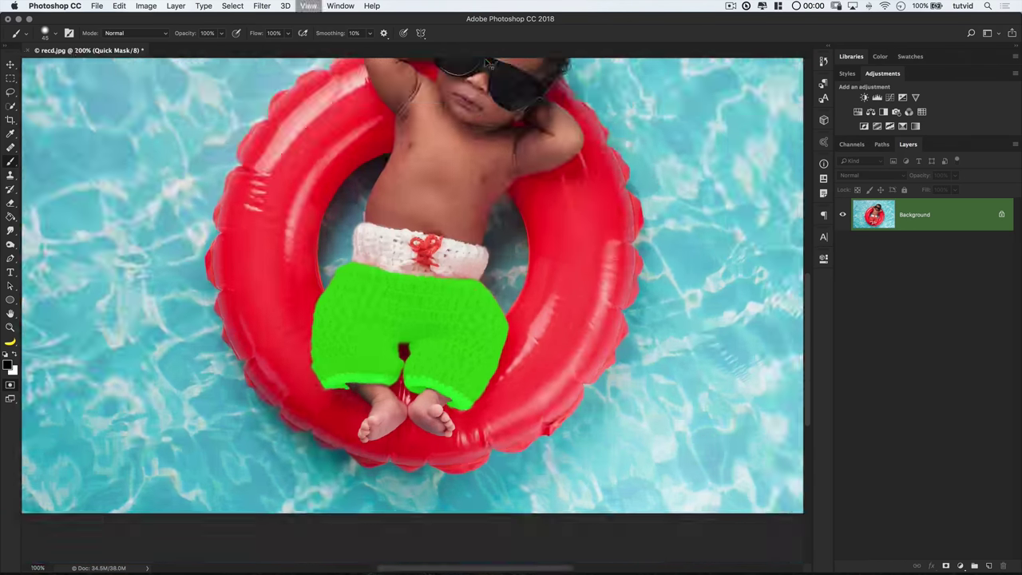
{"action": "key", "text": "super+minus"}
{"action": "scroll", "coordinate": [361, 466], "scroll_direction": "up", "scroll_amount": 4}
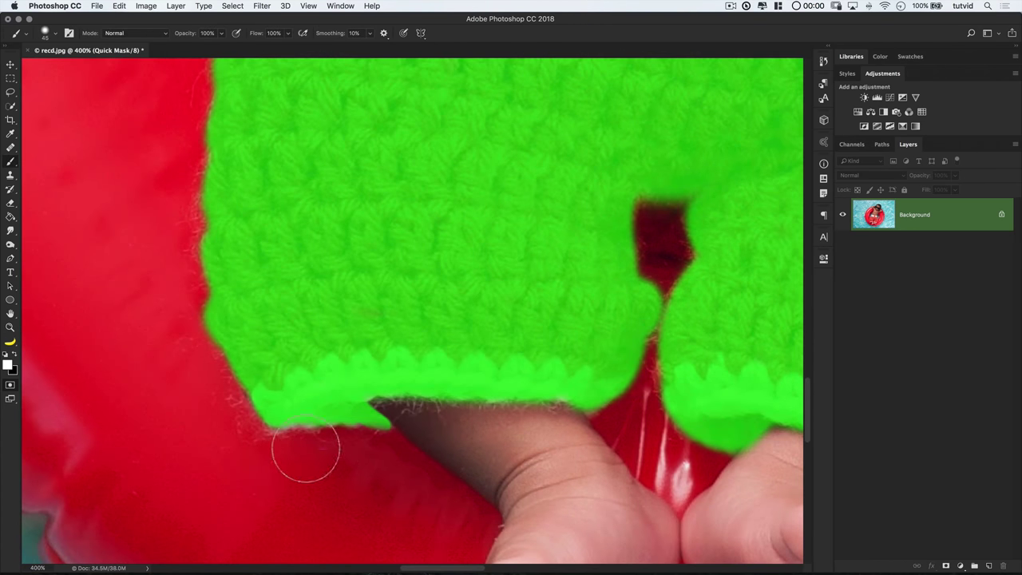
{"action": "key", "text": "super+minus"}
{"action": "key", "text": "super+minus"}
{"action": "key", "text": "super+minus"}
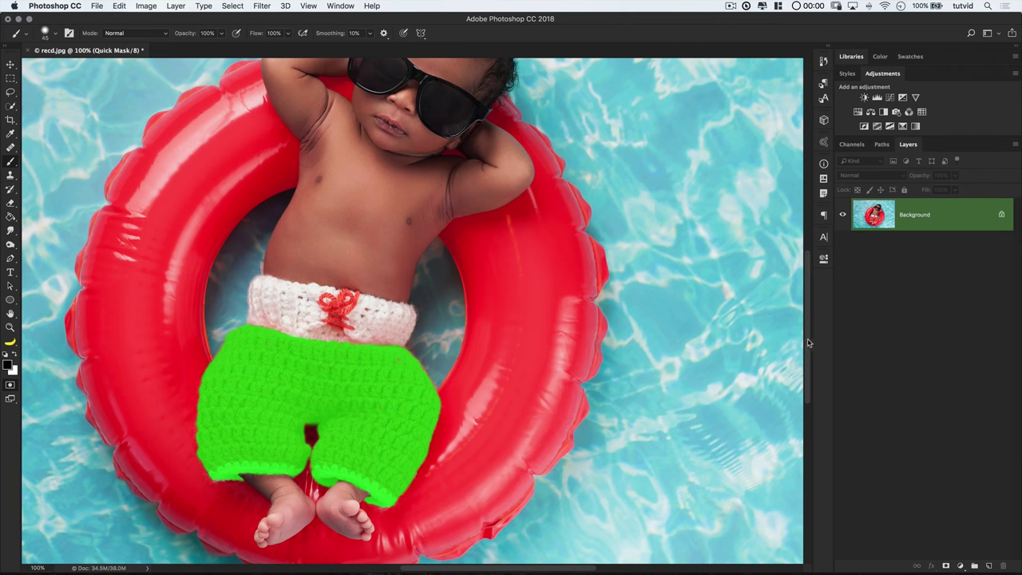
Step: Turn the mask into a selection and add Hue/Saturation: Hue -155, Saturation -67, Lightness -16
{"action": "key", "text": "q"}
{"action": "scroll", "coordinate": [807, 342], "scroll_direction": "down", "scroll_amount": 2}
{"action": "scroll", "coordinate": [807, 343], "scroll_direction": "left", "scroll_amount": 1}
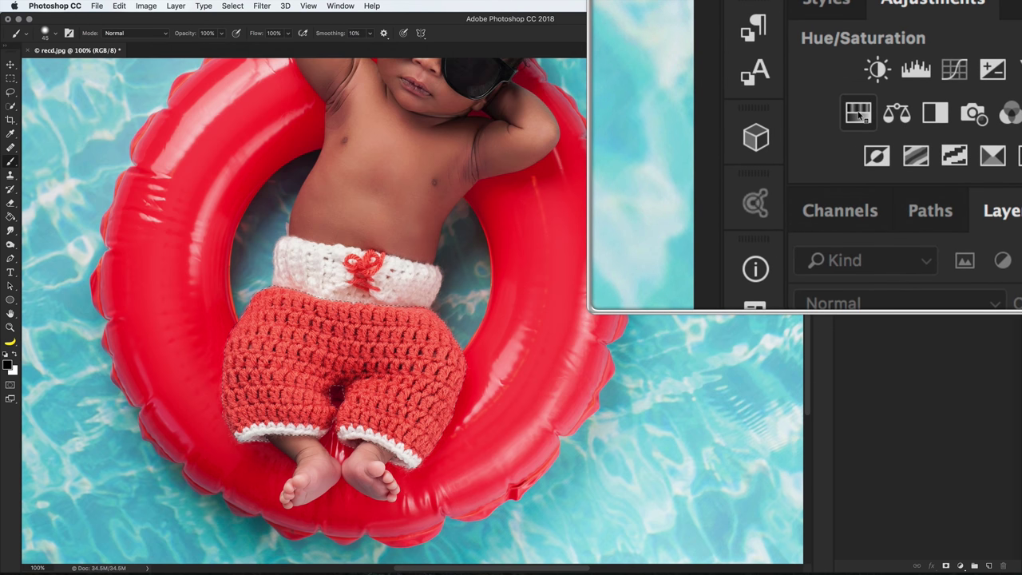
{"action": "left_click", "coordinate": [859, 111]}
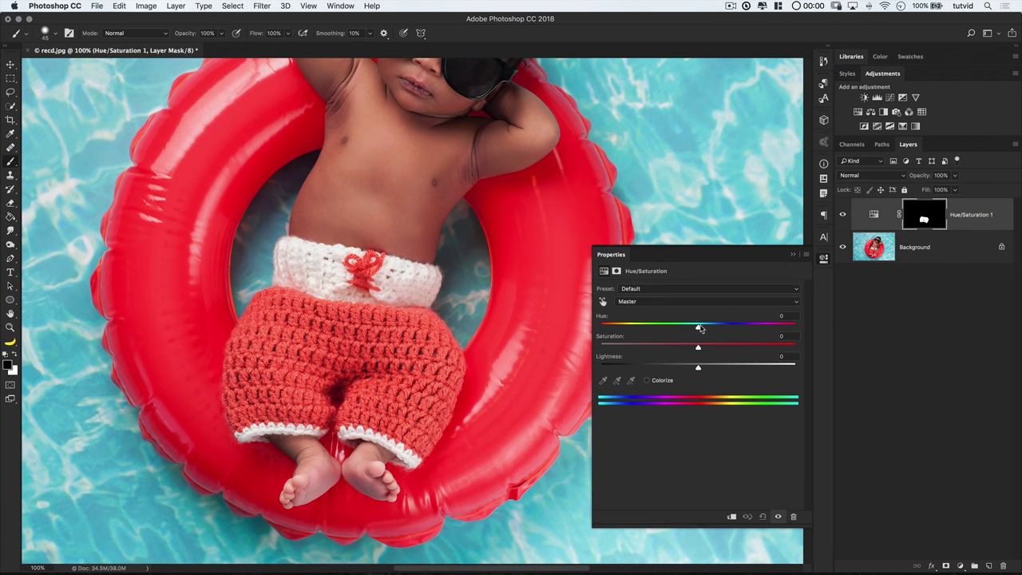
{"action": "left_click_drag", "start_coordinate": [701, 328], "coordinate": [630, 327]}
{"action": "left_click_drag", "start_coordinate": [698, 346], "coordinate": [629, 328]}
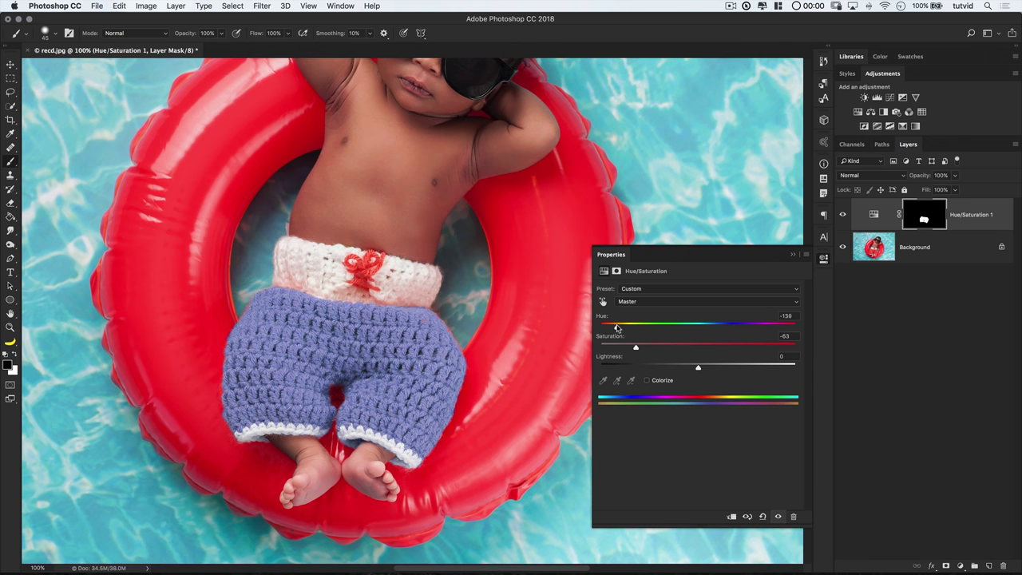
{"action": "left_click_drag", "start_coordinate": [616, 328], "coordinate": [631, 348]}
{"action": "left_click_drag", "start_coordinate": [696, 367], "coordinate": [689, 368]}
Step: Quick Select the baby and float, then show the selection as a Quick Mask
{"action": "key", "text": "super+minus"}
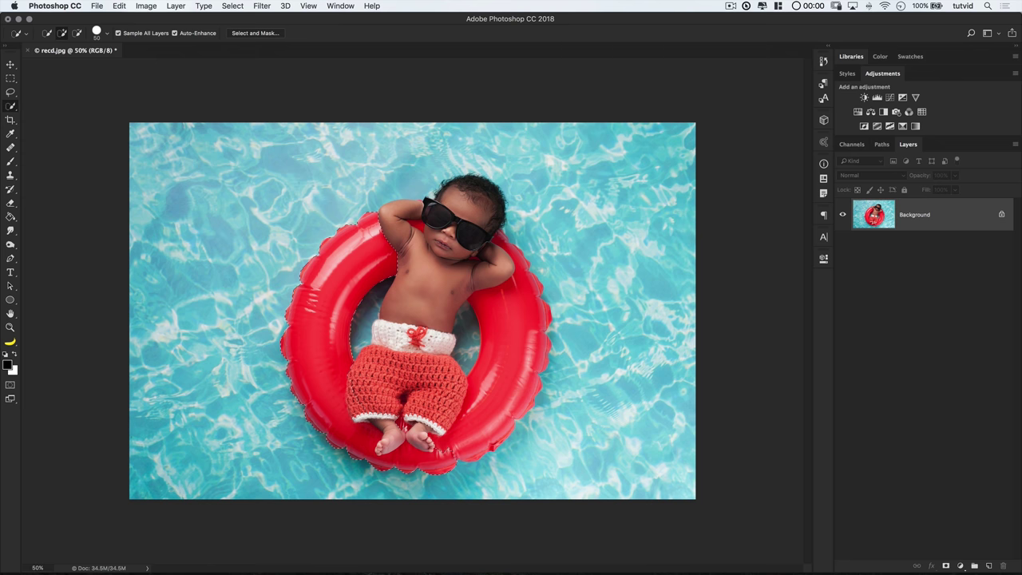
{"action": "mouse_move", "coordinate": [414, 434]}
{"action": "left_mouse_down"}
{"action": "mouse_move", "coordinate": [430, 420]}
{"action": "mouse_move", "coordinate": [404, 245]}
{"action": "left_mouse_up"}
{"action": "key", "text": "q"}
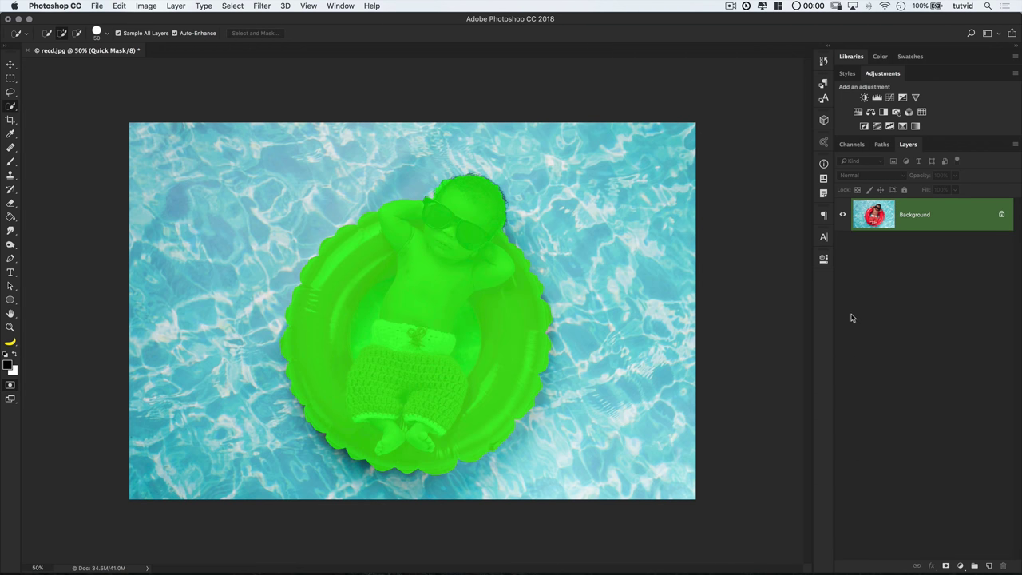
Step: Set up a soft brush sized 1400 px
{"action": "key", "text": "b"}
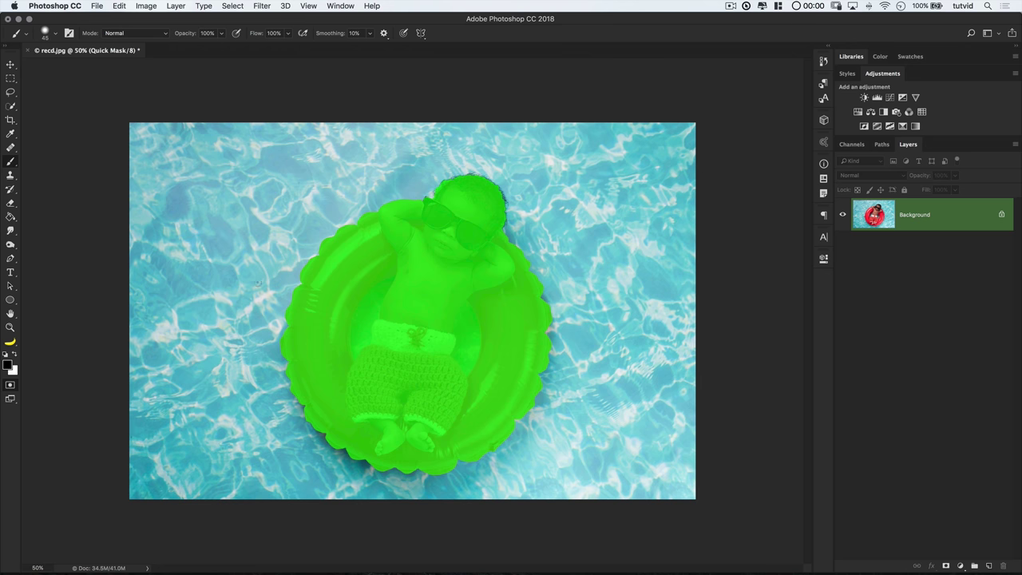
{"action": "right_click", "coordinate": [257, 281]}
{"action": "left_click_drag", "start_coordinate": [329, 40], "coordinate": [385, 40]}
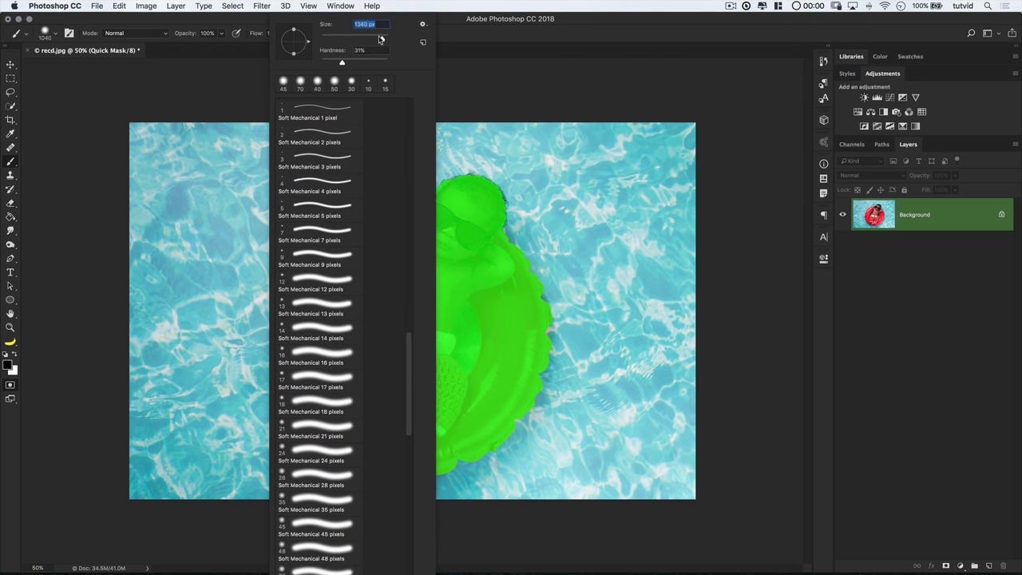
{"action": "key", "text": "shift+bracketleft"}
{"action": "key", "text": "shift+bracketleft"}
{"action": "type", "text": "1400"}
{"action": "key", "text": "Return"}
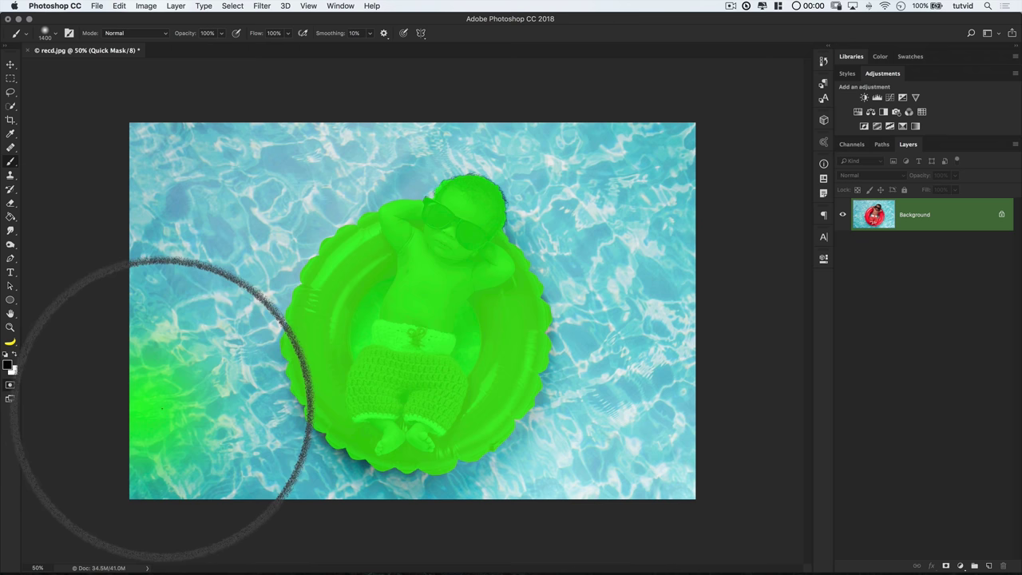
Step: Paint white over the float's lower half, then leave Quick Mask to get the faded selection
{"action": "key", "text": "x"}
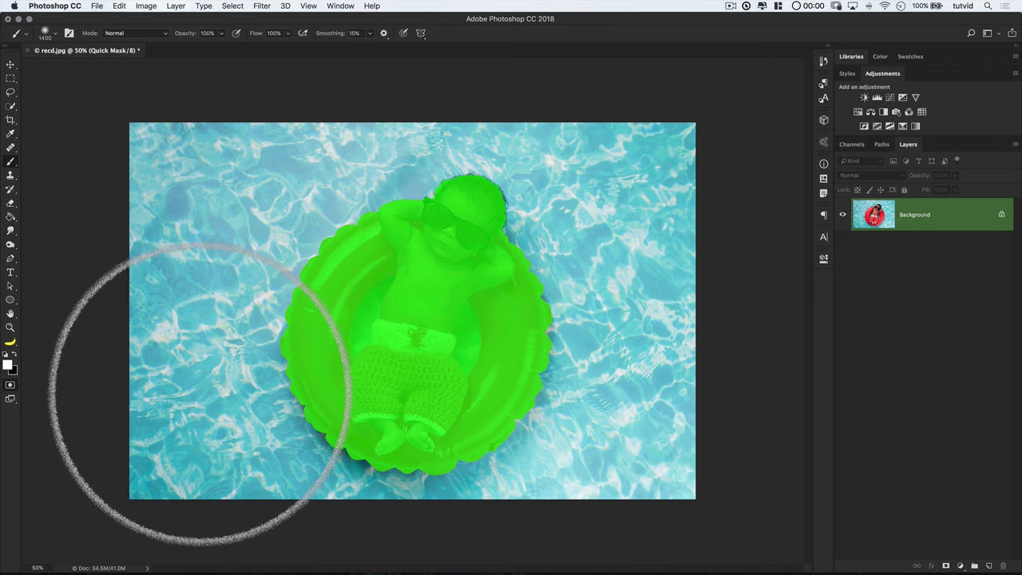
{"action": "mouse_move", "coordinate": [377, 434]}
{"action": "left_mouse_down"}
{"action": "mouse_move", "coordinate": [440, 486]}
{"action": "mouse_move", "coordinate": [300, 415]}
{"action": "mouse_move", "coordinate": [424, 454]}
{"action": "mouse_move", "coordinate": [490, 440]}
{"action": "mouse_move", "coordinate": [287, 363]}
{"action": "mouse_move", "coordinate": [274, 370]}
{"action": "mouse_move", "coordinate": [422, 445]}
{"action": "mouse_move", "coordinate": [397, 468]}
{"action": "mouse_move", "coordinate": [425, 415]}
{"action": "left_mouse_up"}
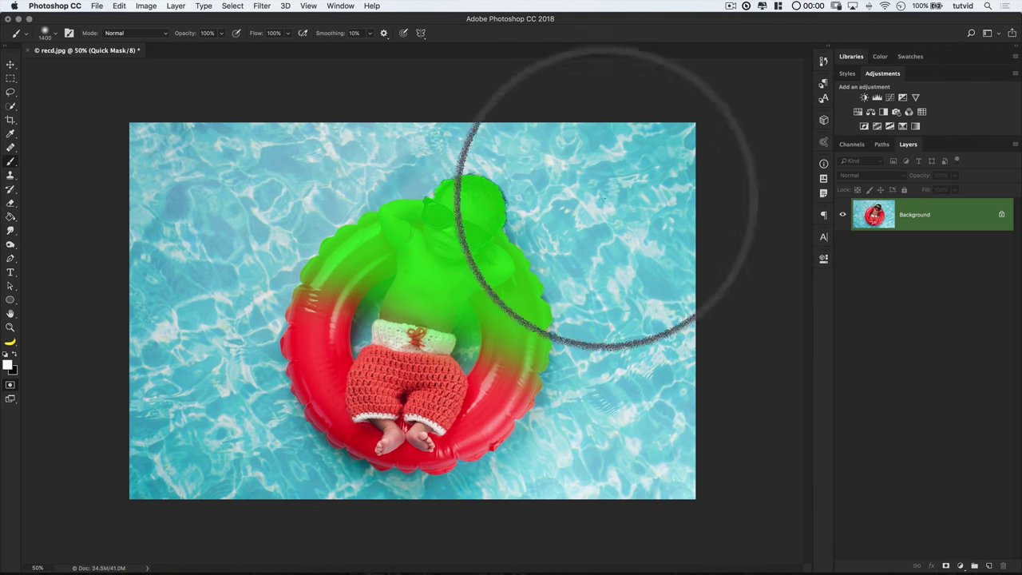
{"action": "key", "text": "q"}
{"action": "key", "text": "v"}
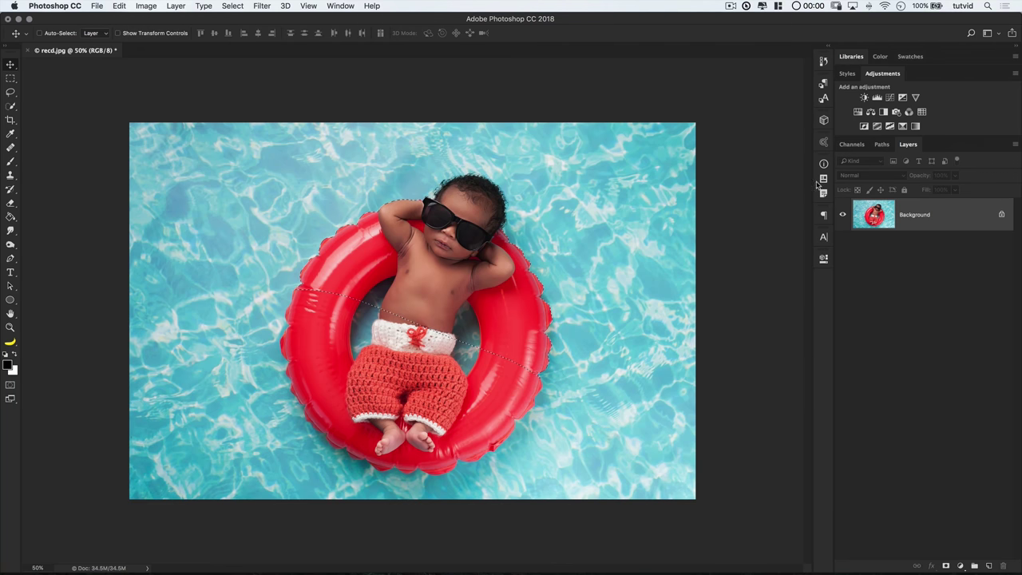
Step: Add a Black & White adjustment with Reds 107 and Yellows 154
{"action": "left_click", "coordinate": [883, 112]}
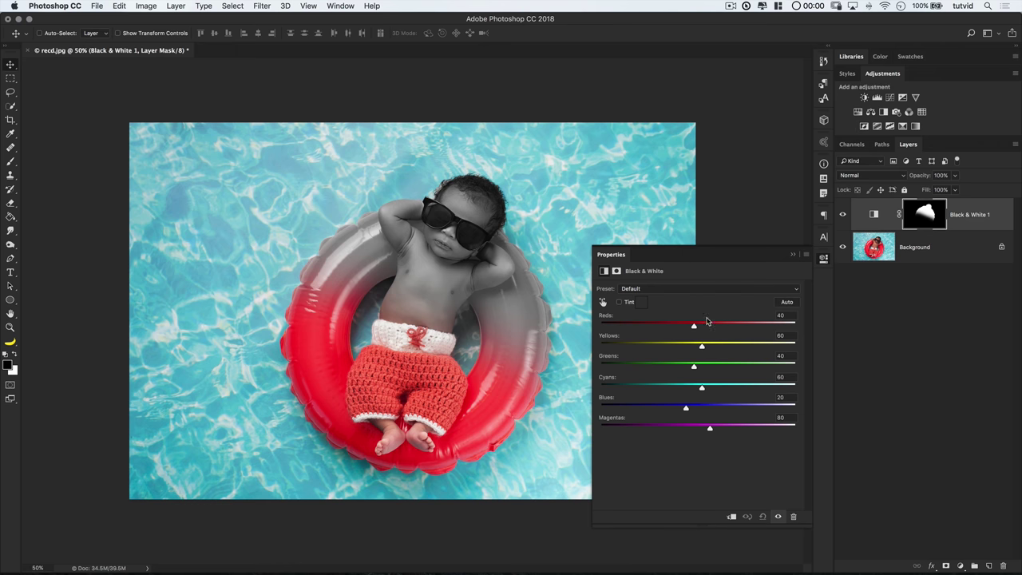
{"action": "left_click_drag", "start_coordinate": [694, 328], "coordinate": [718, 329]}
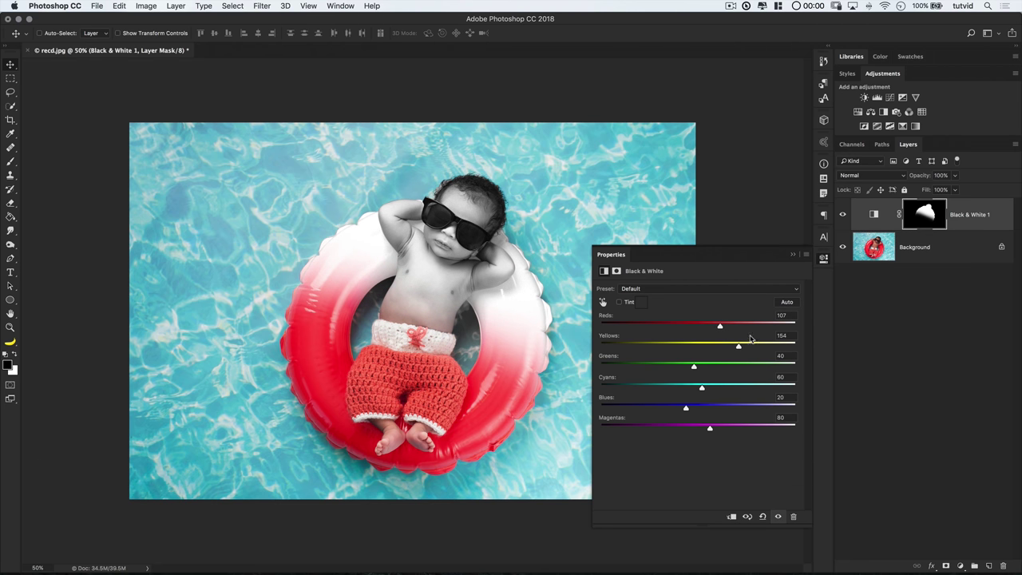
{"action": "left_click", "coordinate": [818, 259]}
Step: Toggle the Black & White layer's visibility to compare, then return the view to 50%
{"action": "left_click", "coordinate": [842, 214]}
{"action": "left_click", "coordinate": [843, 214]}
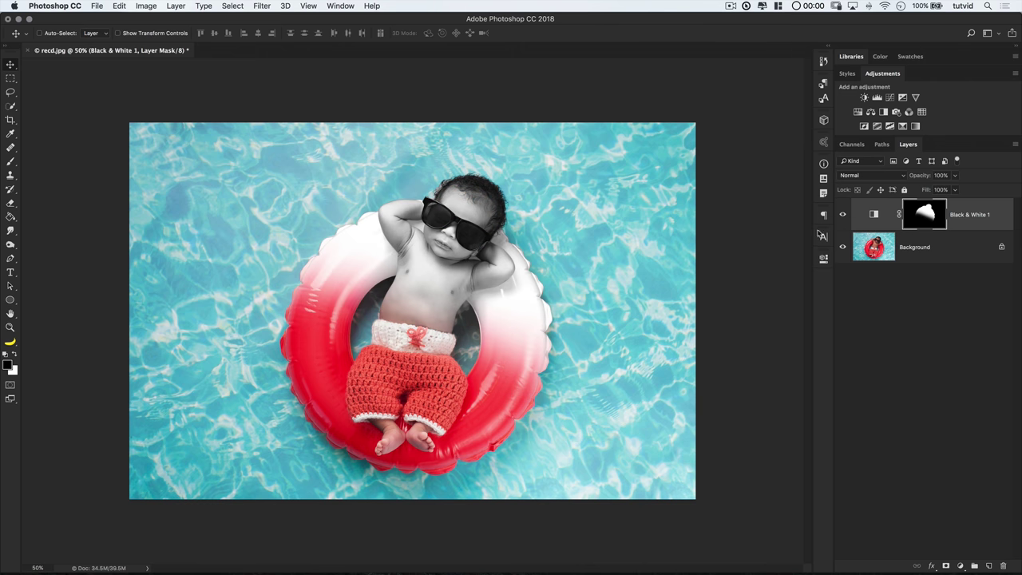
{"action": "key", "text": "super+minus"}
{"action": "key", "text": "super+minus"}
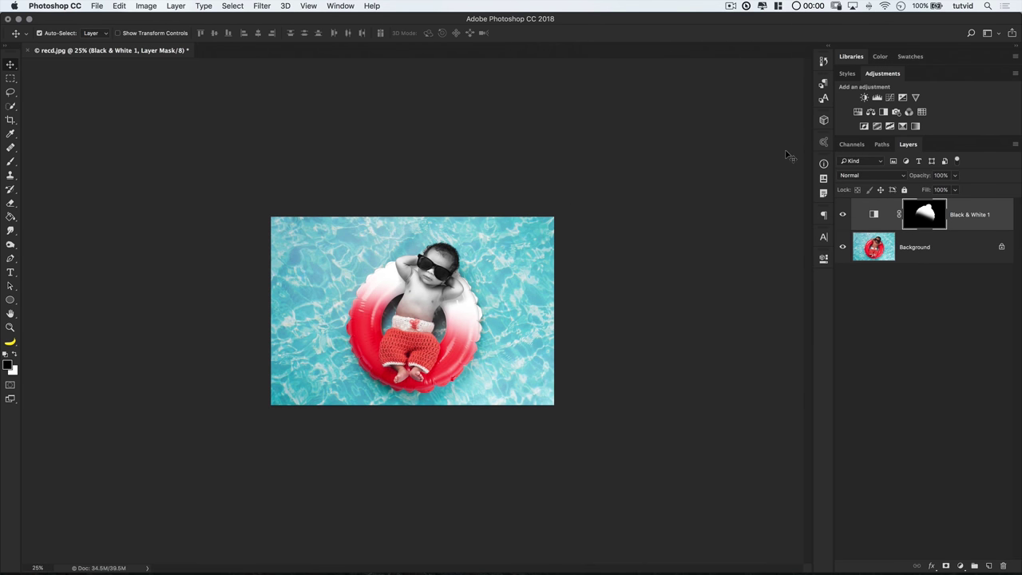
{"action": "key", "text": "super+equal"}
{"action": "key", "text": "super+equal"}
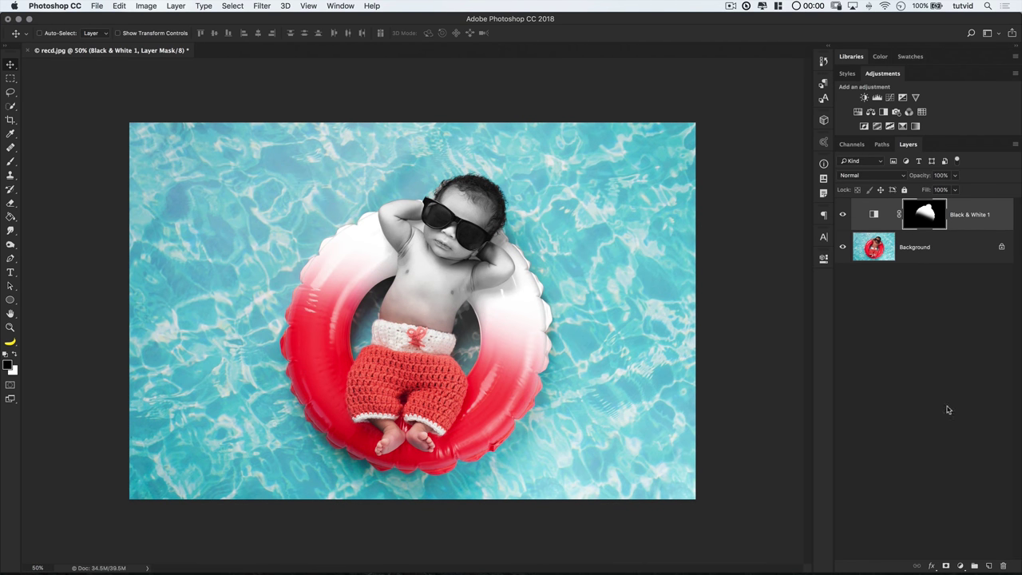